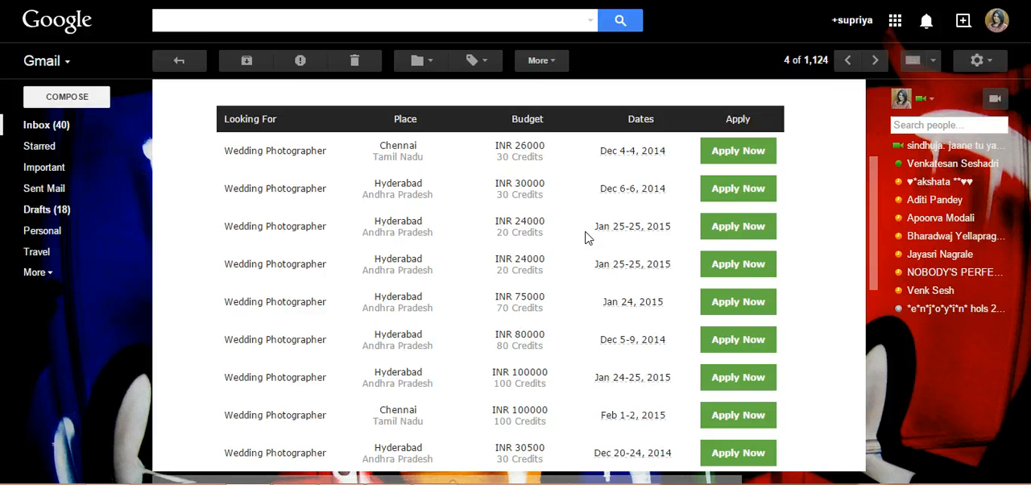
Open the Apply Now link for a wedding photographer job listed in the job alert email
scroll(586, 236, "down", 2)
scroll(700, 252, "up", 2)
left_click(739, 307)
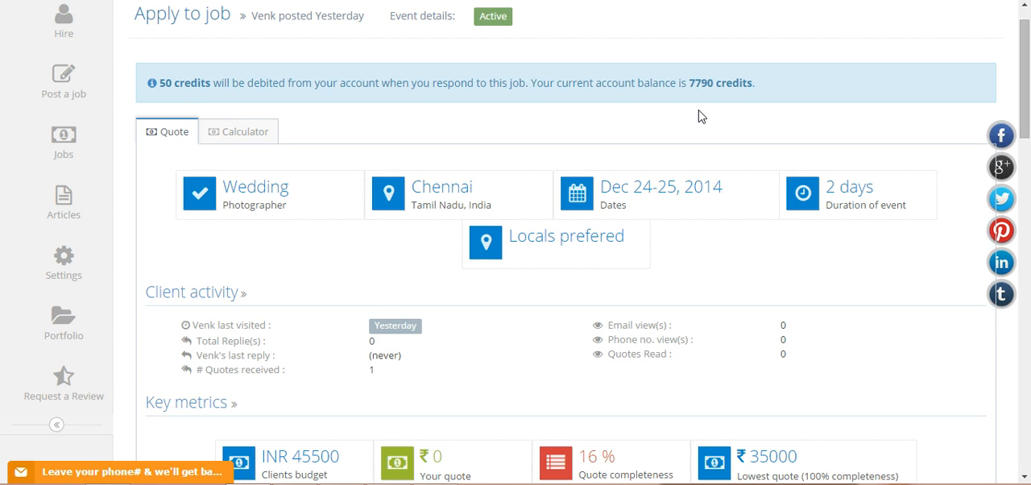
Review the job's details, client activity, key metrics and client requested services on the application page
scroll(586, 111, "down", 1)
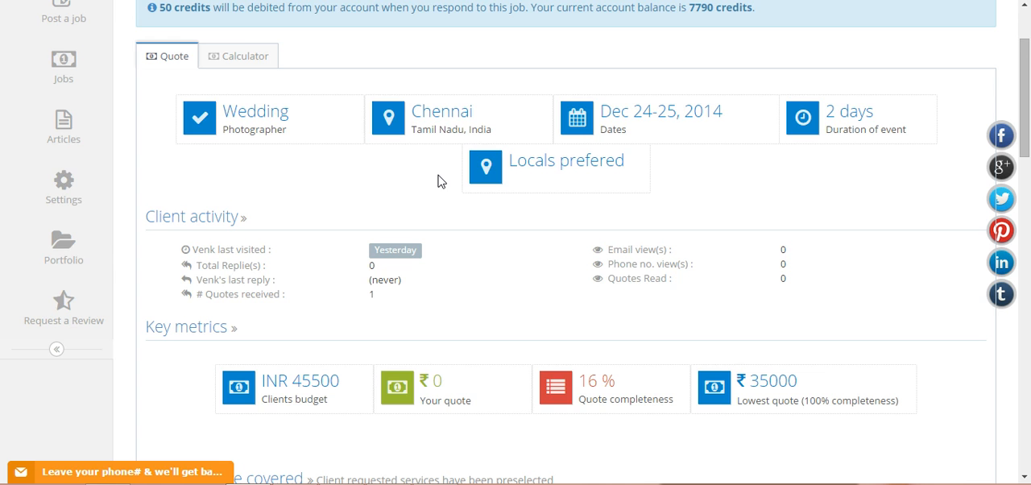
scroll(419, 190, "down", 1)
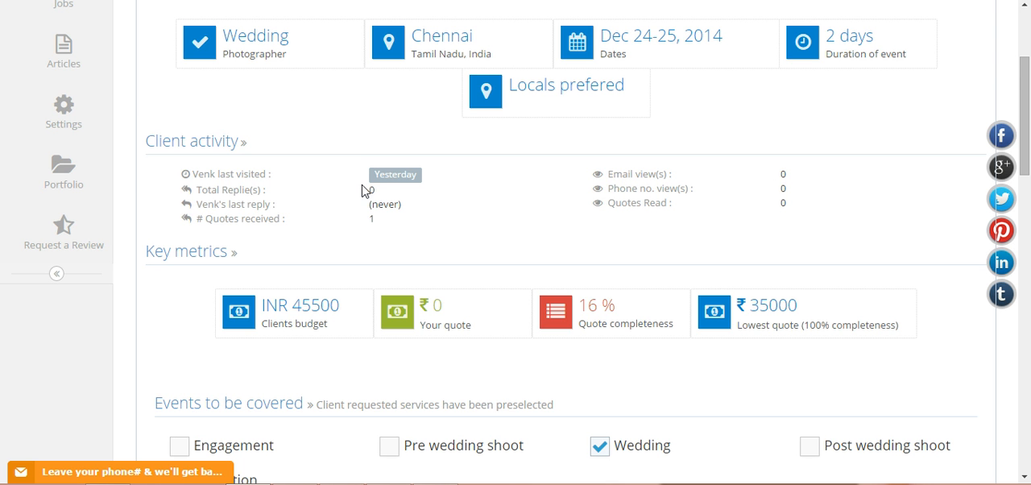
scroll(605, 223, "down", 1)
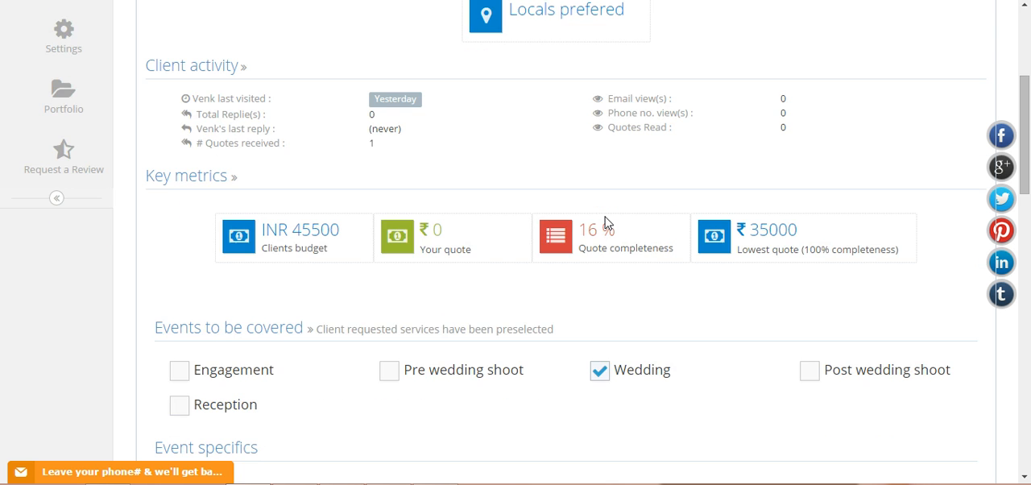
scroll(606, 223, "down", 2)
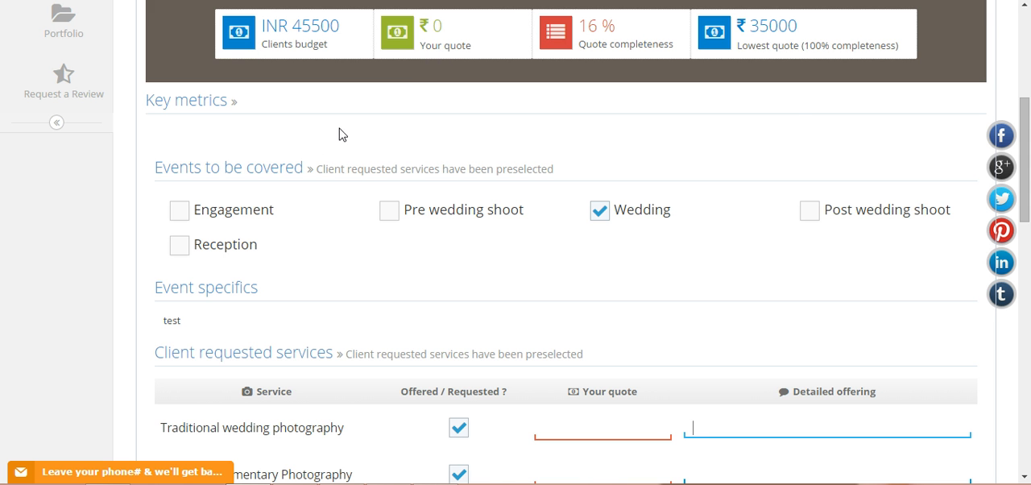
scroll(493, 146, "down", 1)
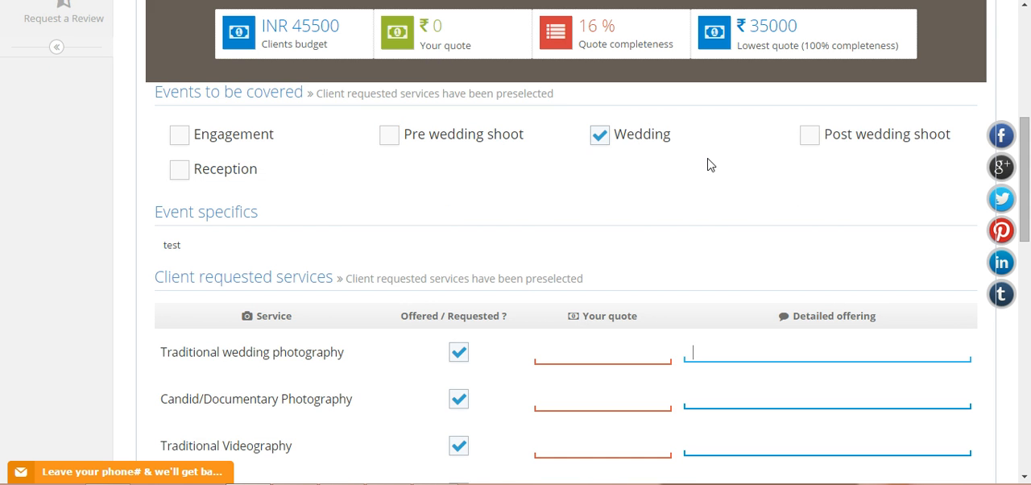
scroll(702, 148, "down", 1)
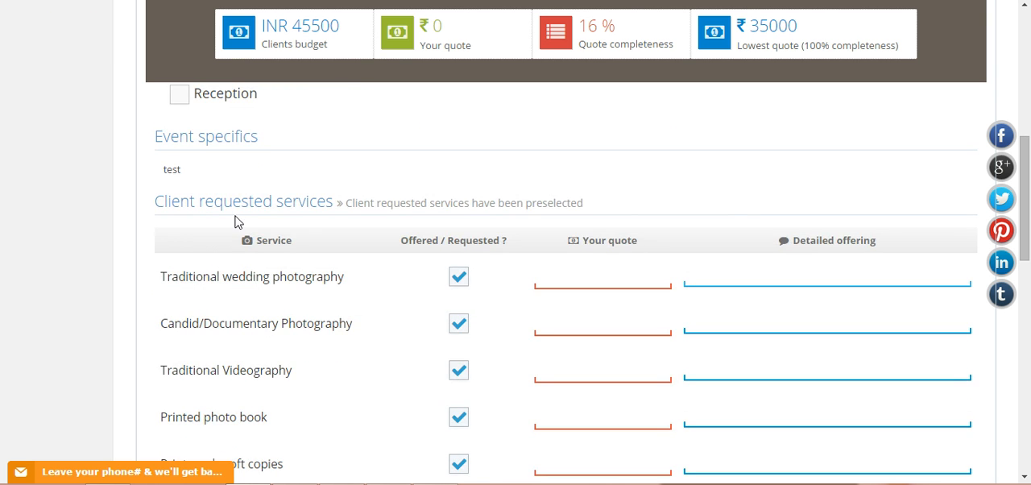
scroll(239, 222, "down", 1)
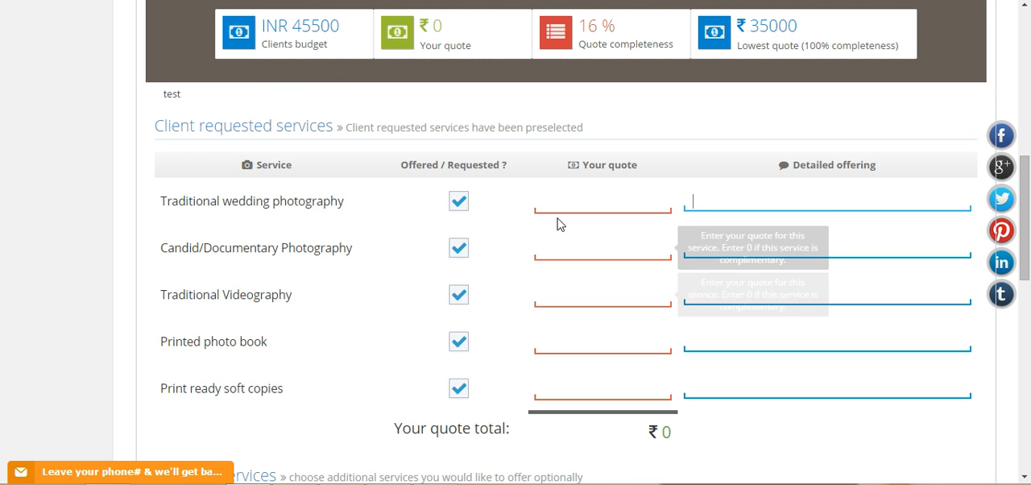
scroll(179, 223, "up", 1)
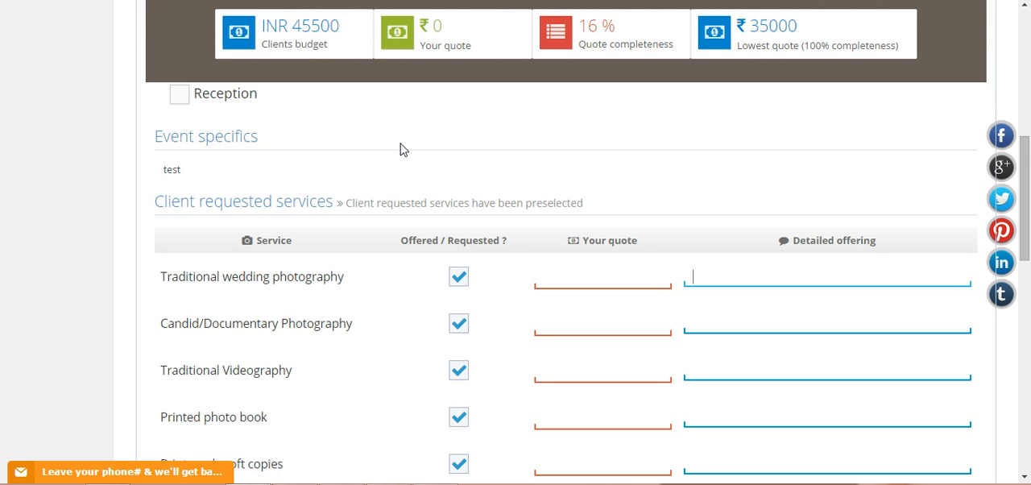
scroll(504, 182, "down", 1)
scroll(471, 192, "down", 1)
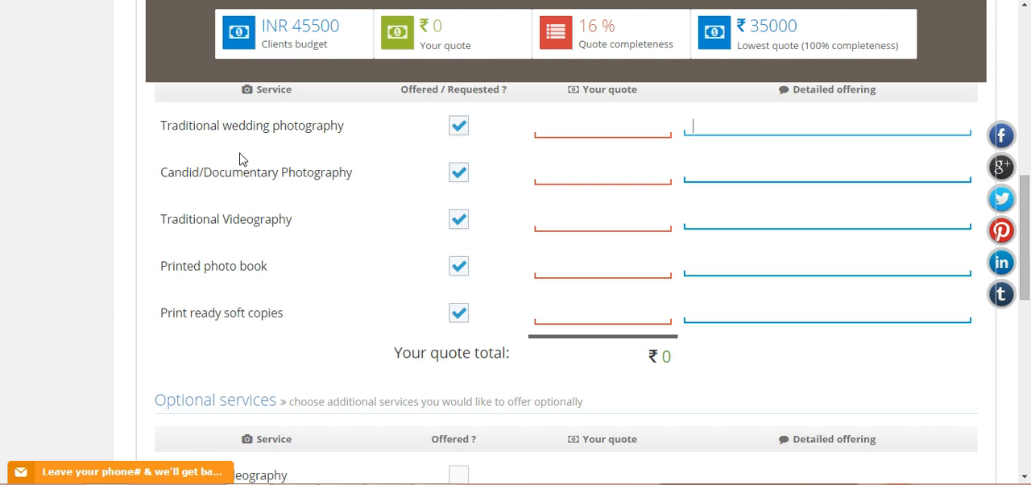
Quote 7500 for Traditional wedding photography with the offering 'I traditional photographer for all events'
left_click(598, 120)
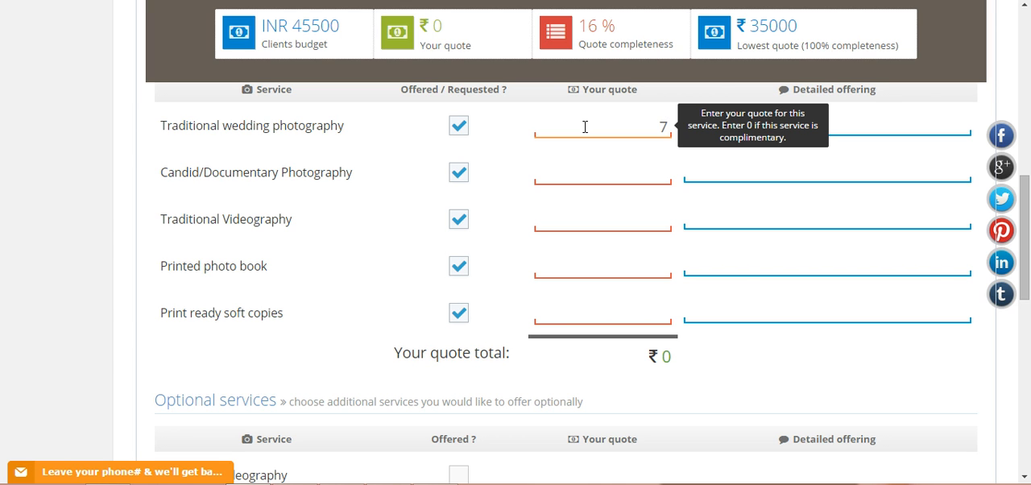
type("500")
key("Tab")
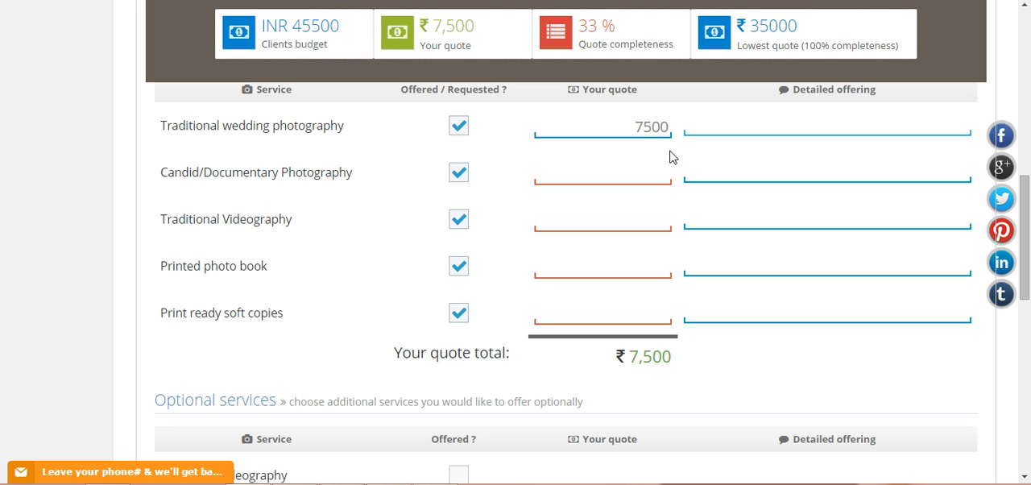
type("I tradition")
type("al photographer for")
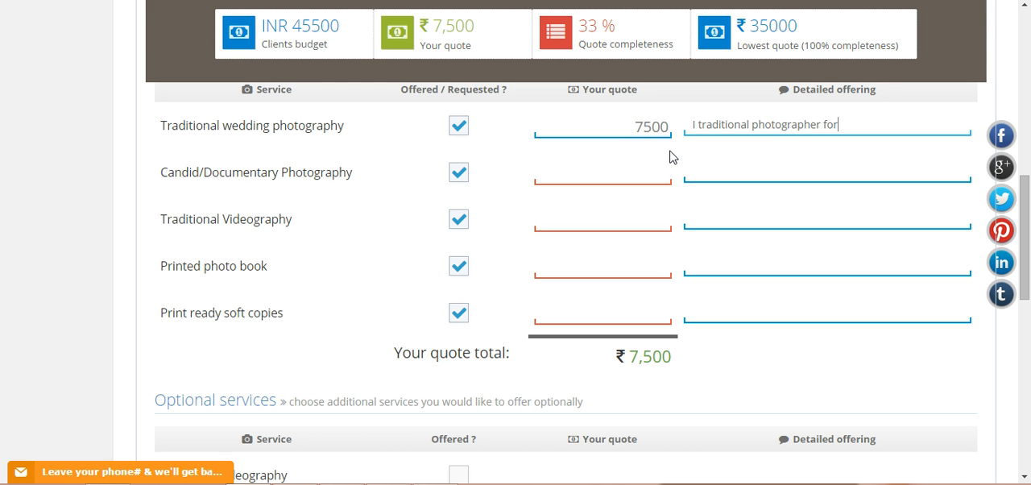
type(" all events")
Quote 20000 for Candid/Documentary Photography with the offering '1 candid photographer capturing the candid moments'
left_click(571, 175)
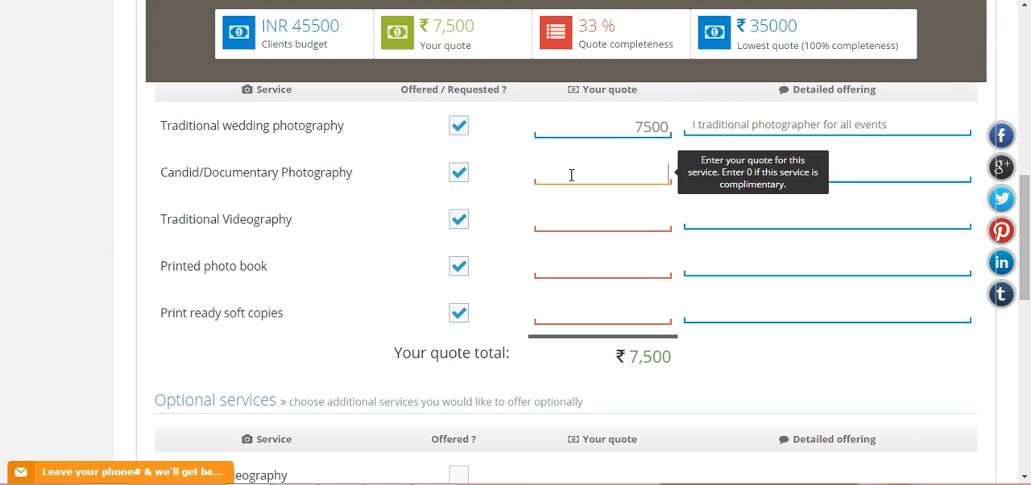
type("20000")
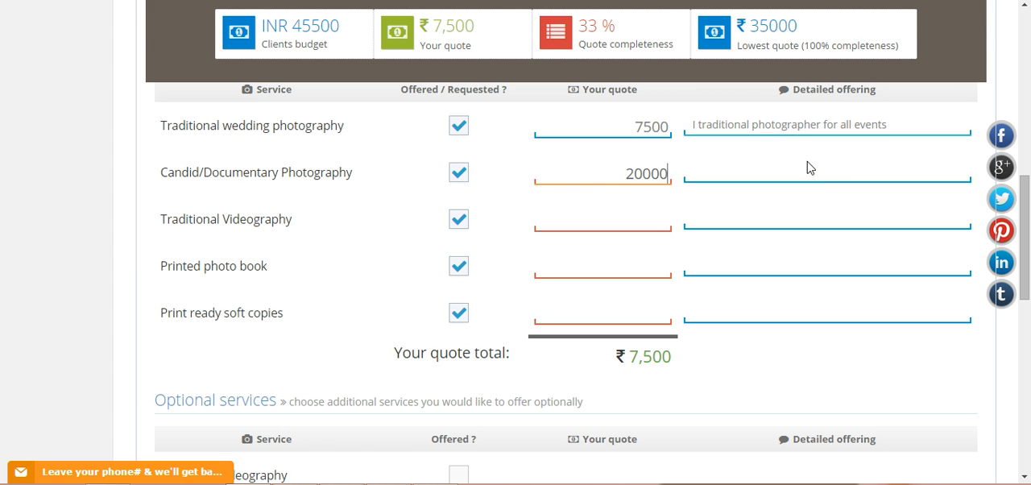
left_click(803, 169)
type("1 c")
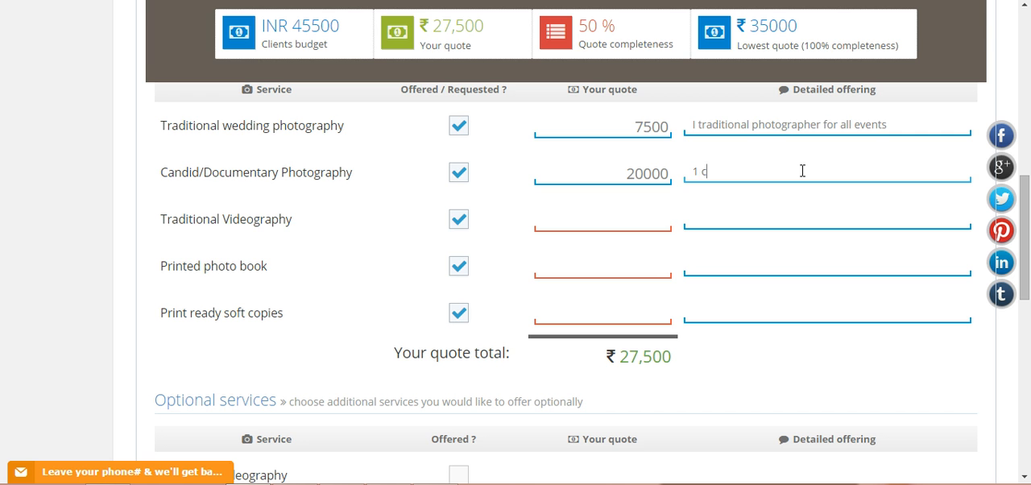
type("andid photographer c")
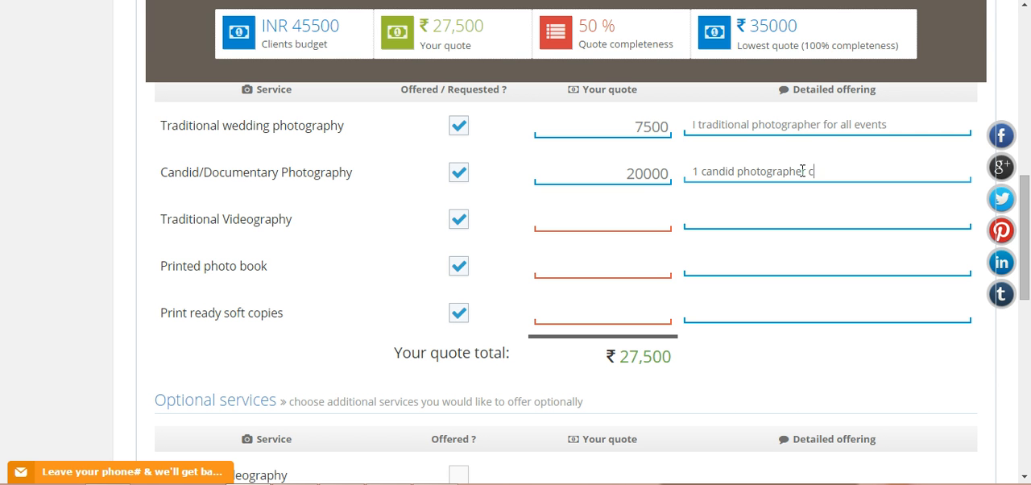
type("aturing the candid m")
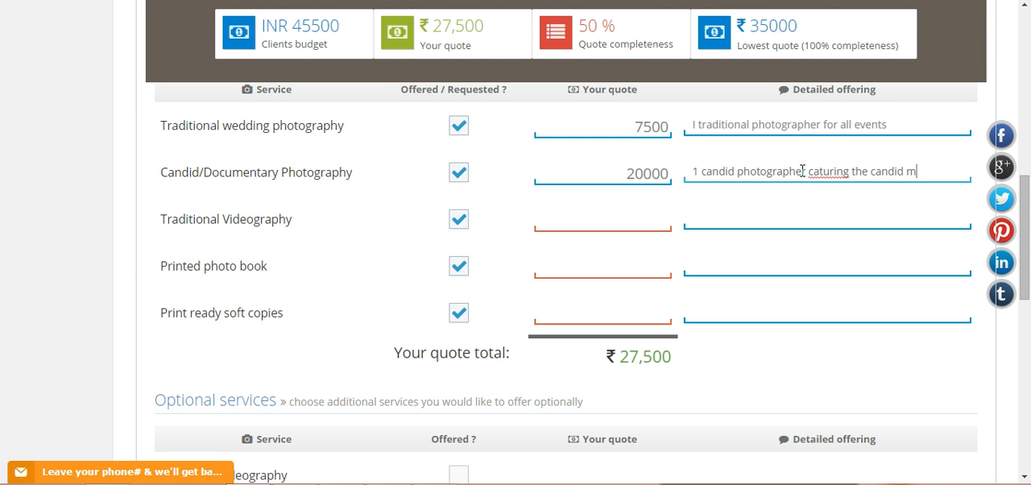
type("oments")
left_click(820, 171)
type("p")
Quote 8000 for Traditional Videography with the offering '1 videographer - HD quality'
left_click(587, 217)
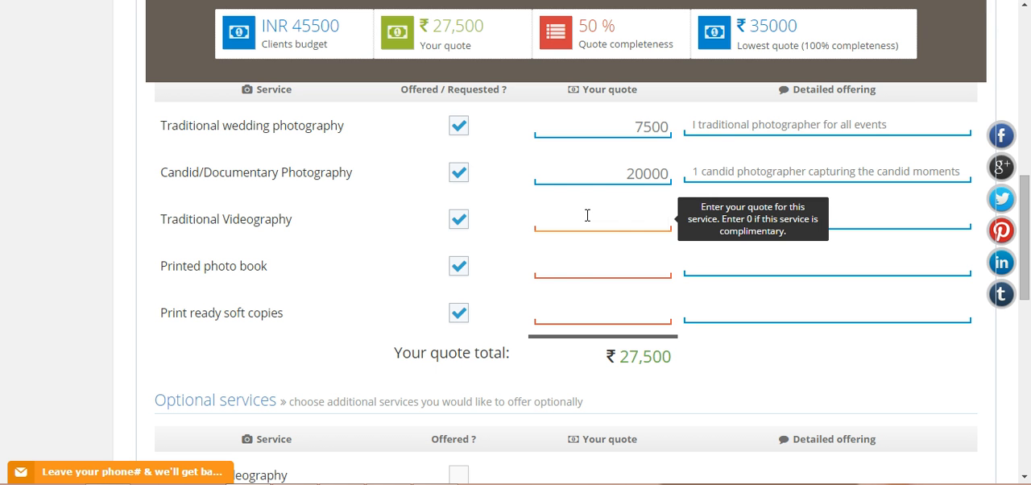
type("8000")
left_click(795, 221)
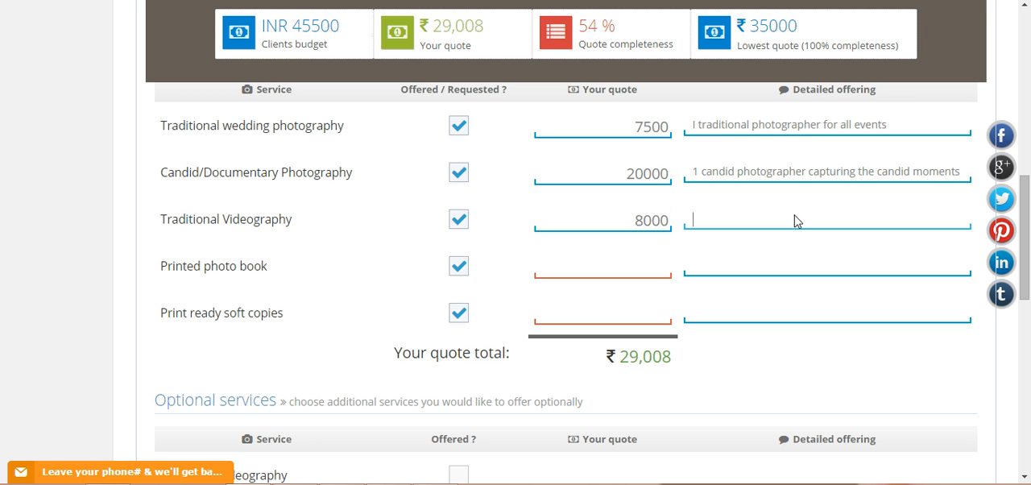
type("1 vi")
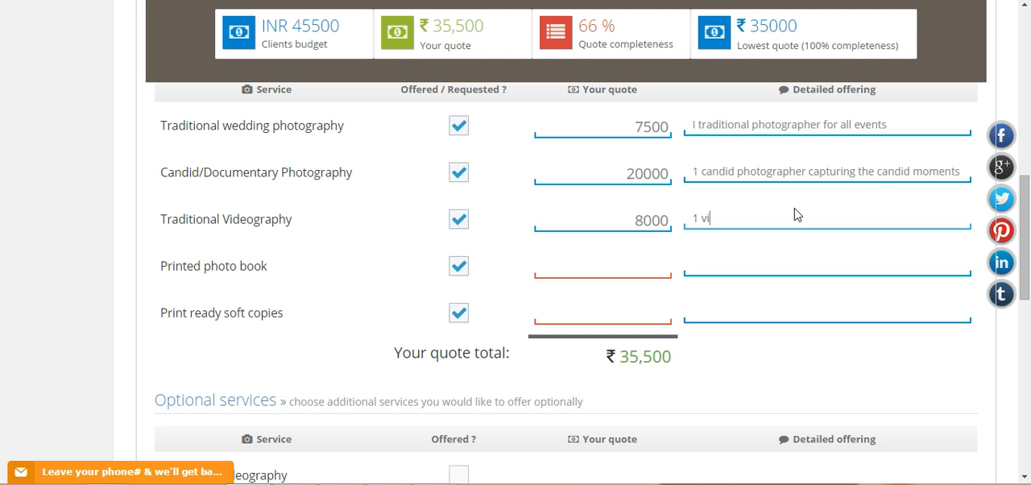
type("deographer -")
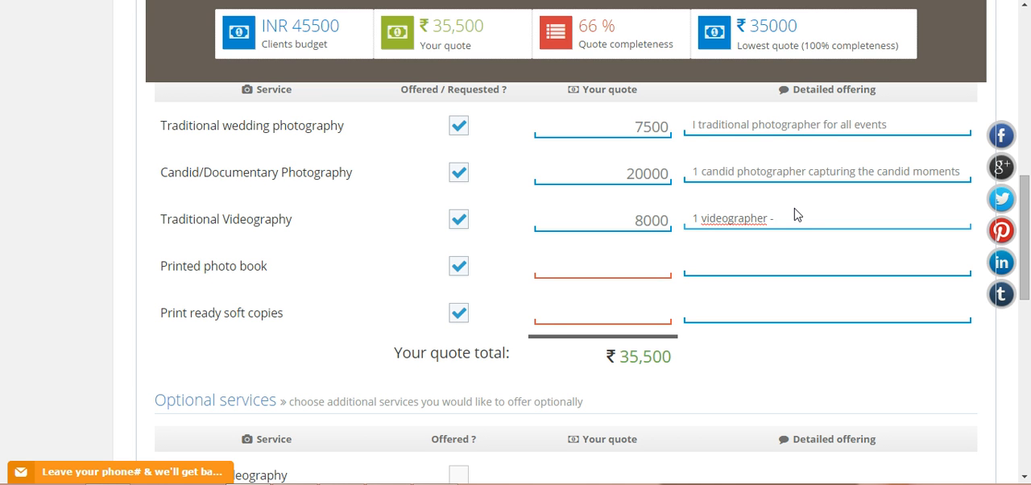
type(" HD quality")
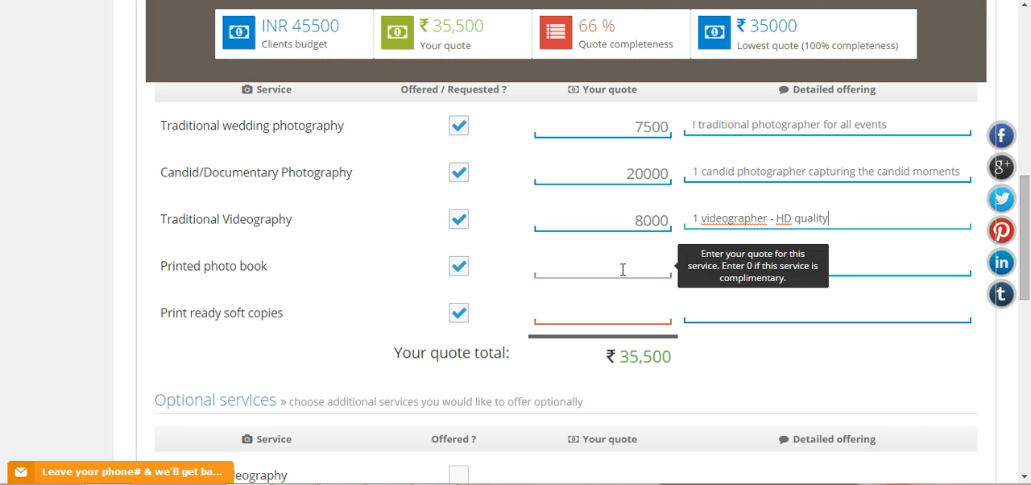
Quote 5000 for Printed photo book with the offering '25 sheets - non tearble and ill have 300 pictures'
left_click(608, 263)
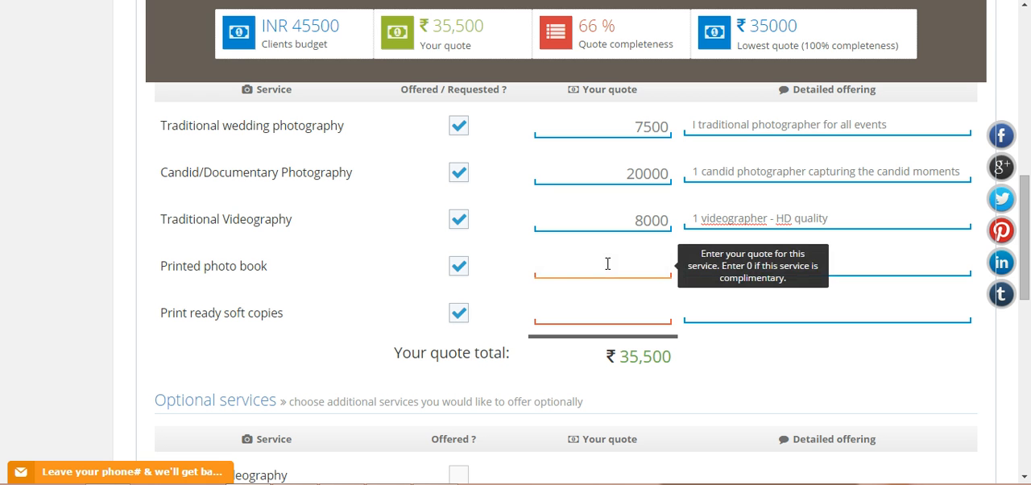
type("5000")
key("Tab")
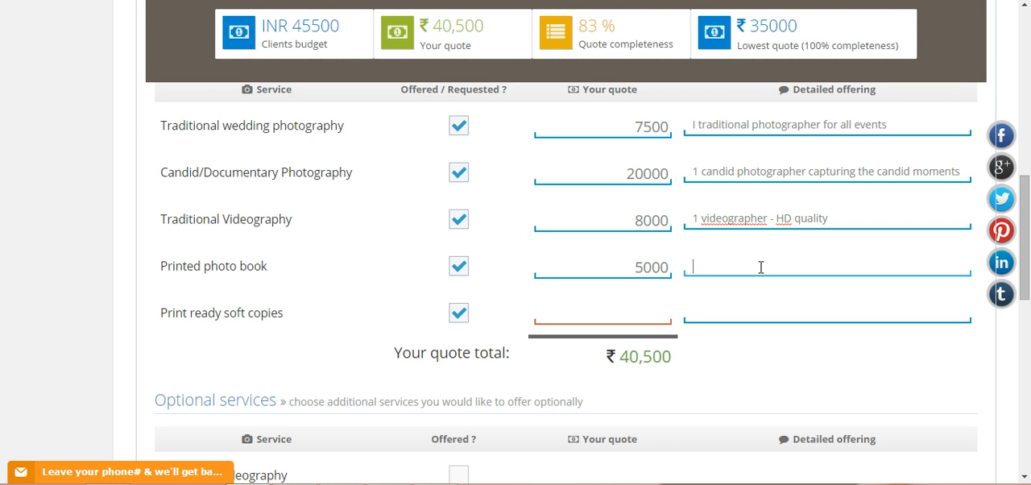
type("25 sheets - non teable a")
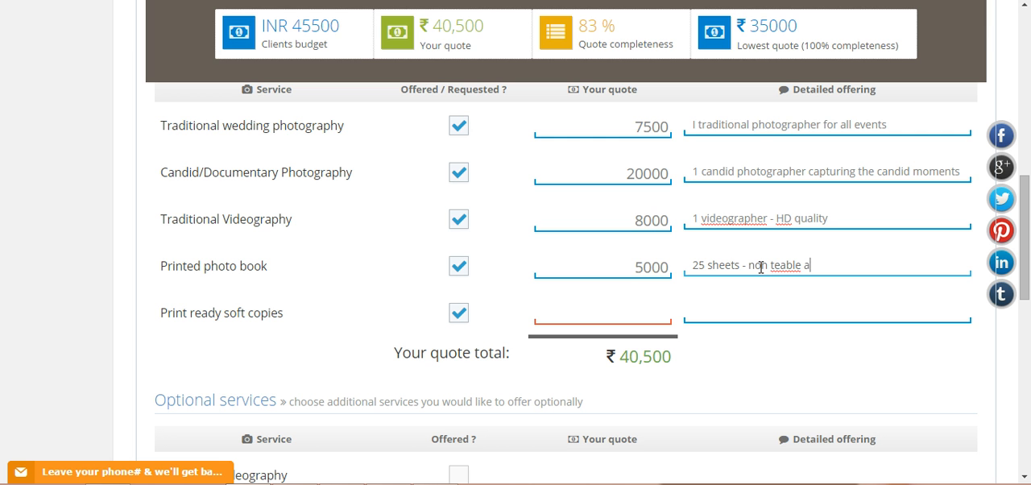
type("nd ill have 300 pict")
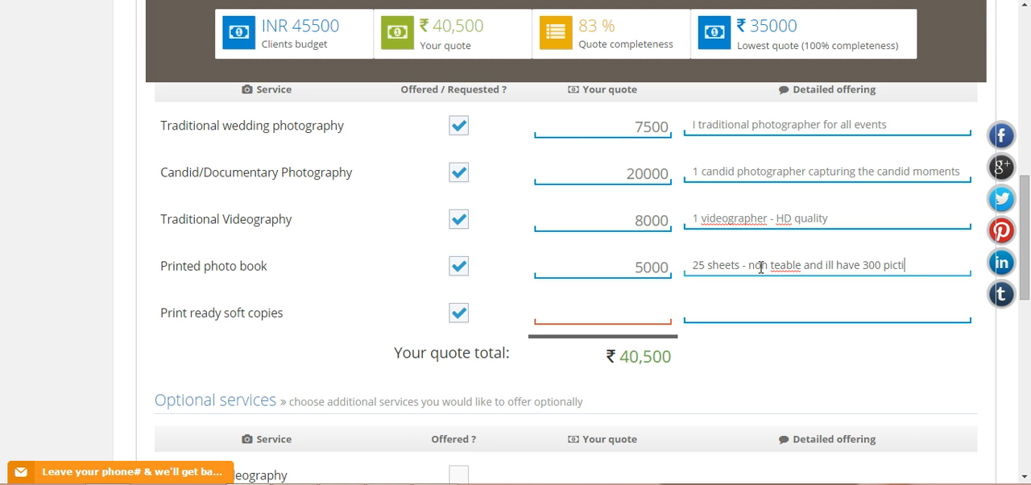
type("s")
type("r")
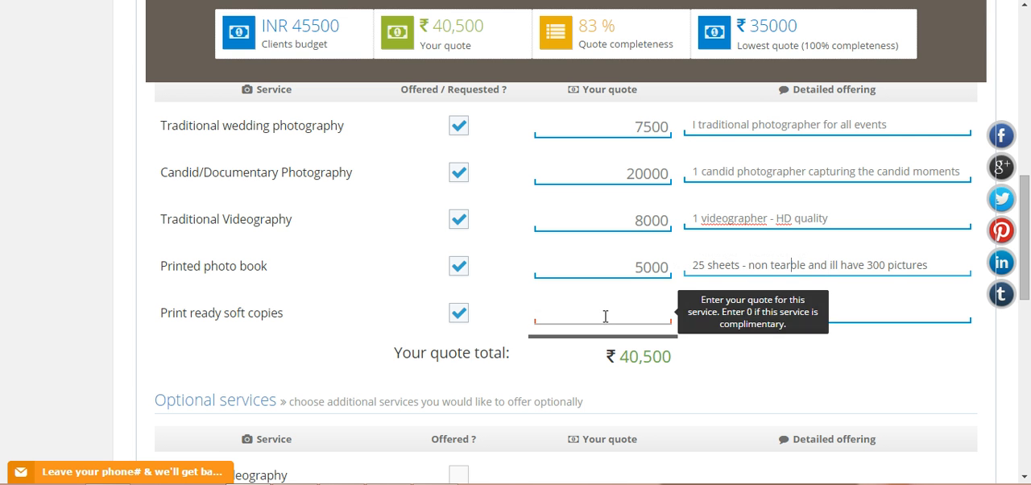
Quote 0 for Print ready soft copies with the offering 'all pics will be edited and delivered - 3 weeks time'
left_click(606, 316)
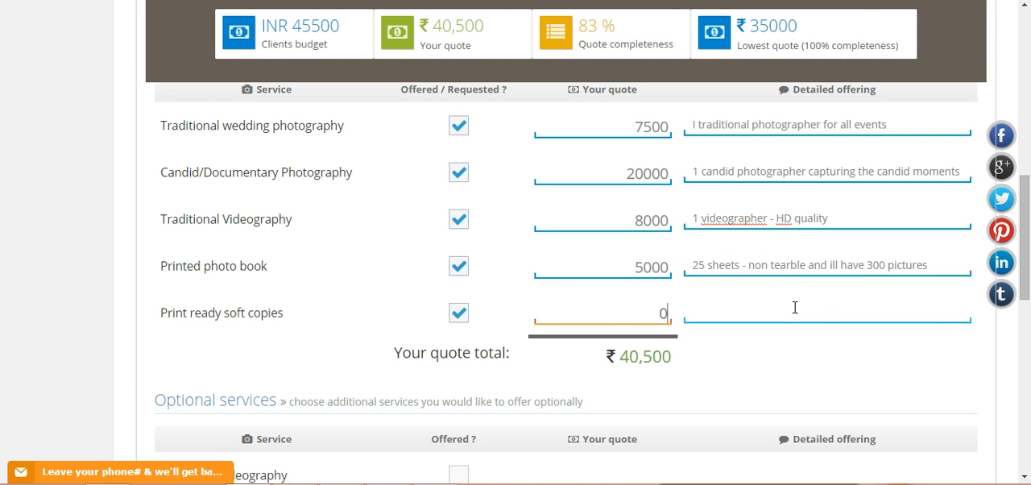
left_click(792, 305)
type("all p")
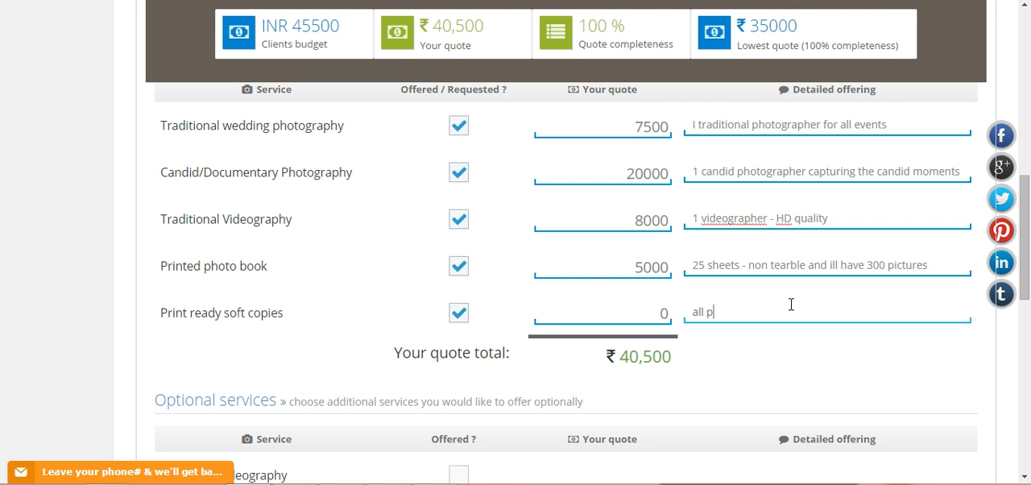
type("ics will be edited and delivered")
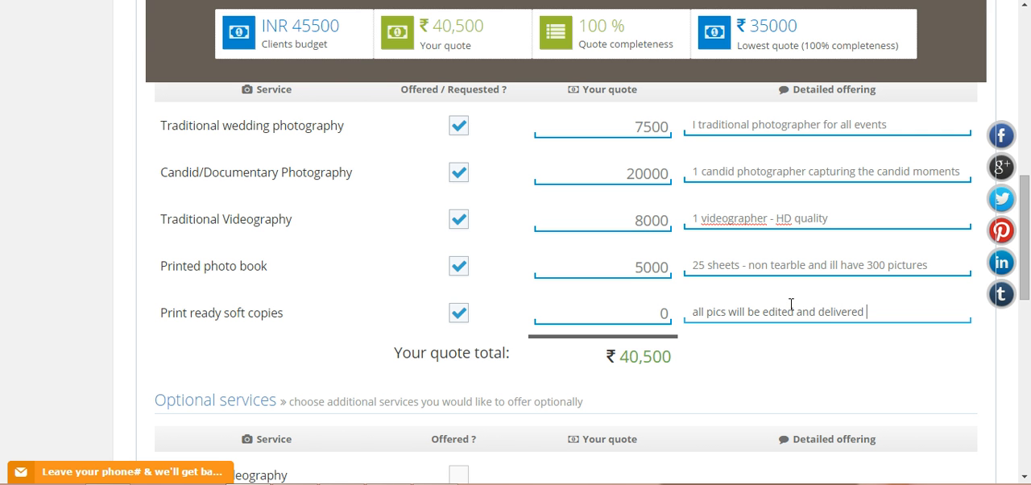
type(" - 3 weeks time")
scroll(815, 302, "down", 3)
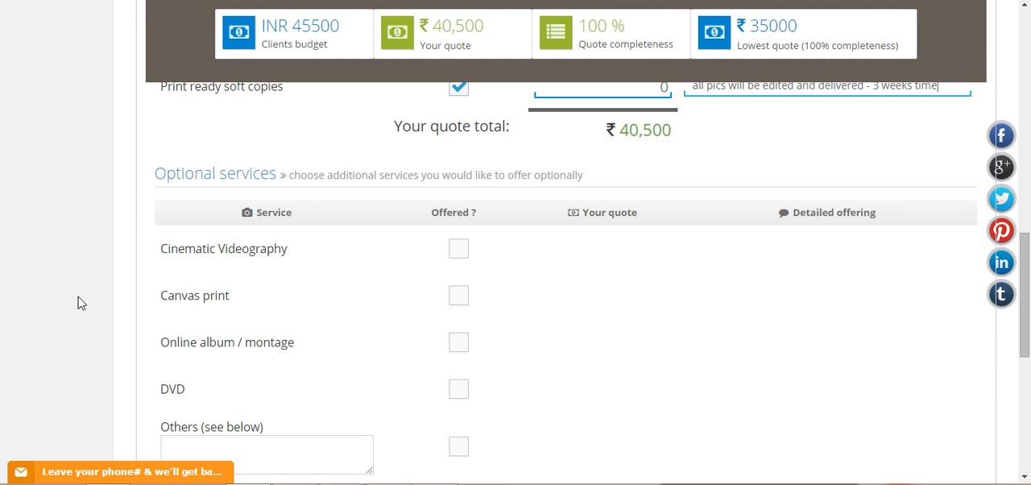
left_click(458, 295)
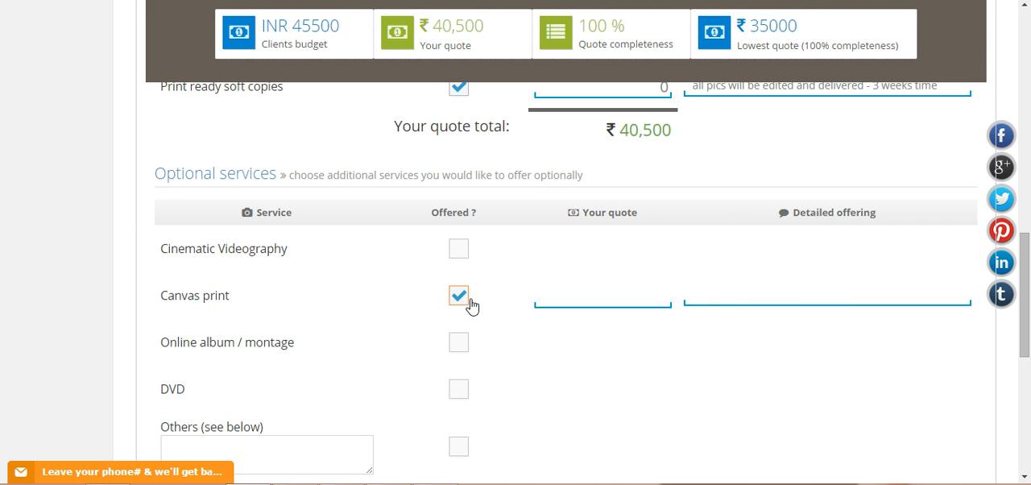
left_click(459, 296)
Preview the quote, close the preview, and send the quote
scroll(547, 293, "down", 3)
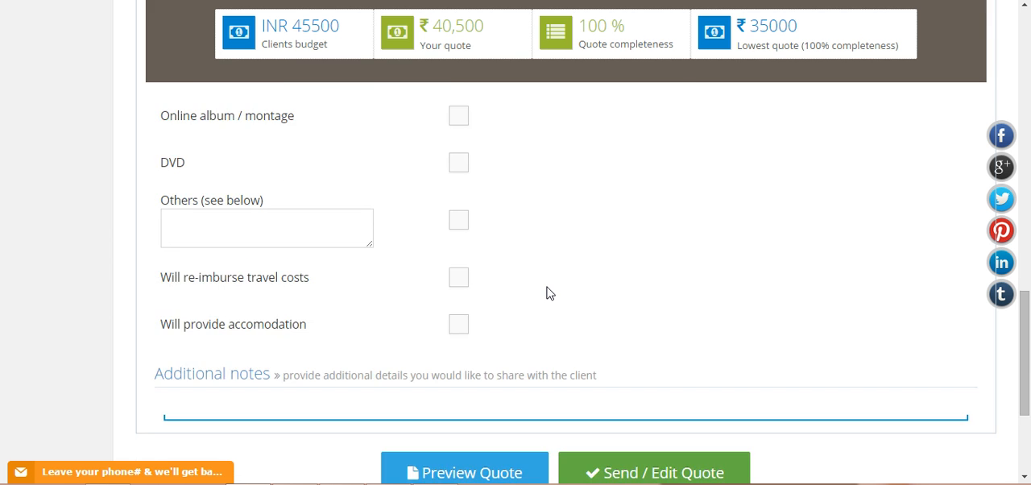
scroll(548, 293, "down", 2)
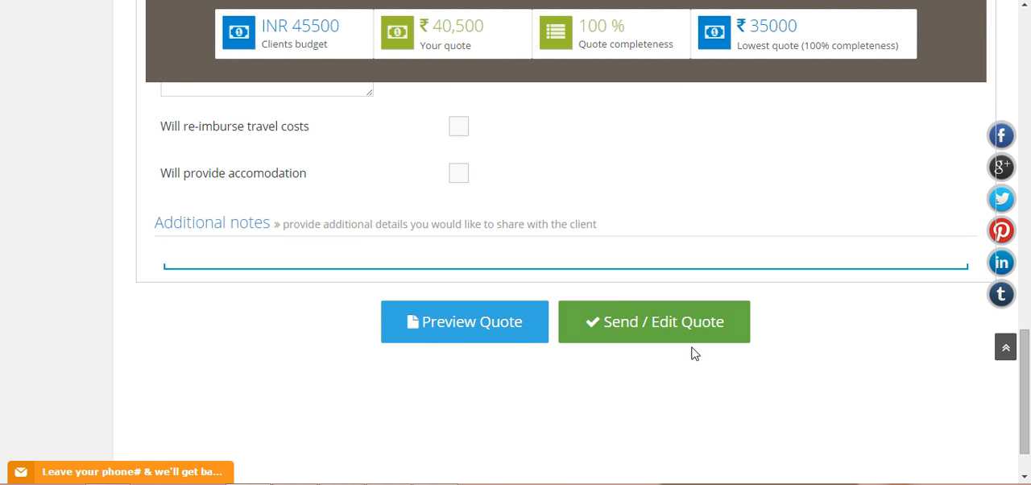
left_click(493, 328)
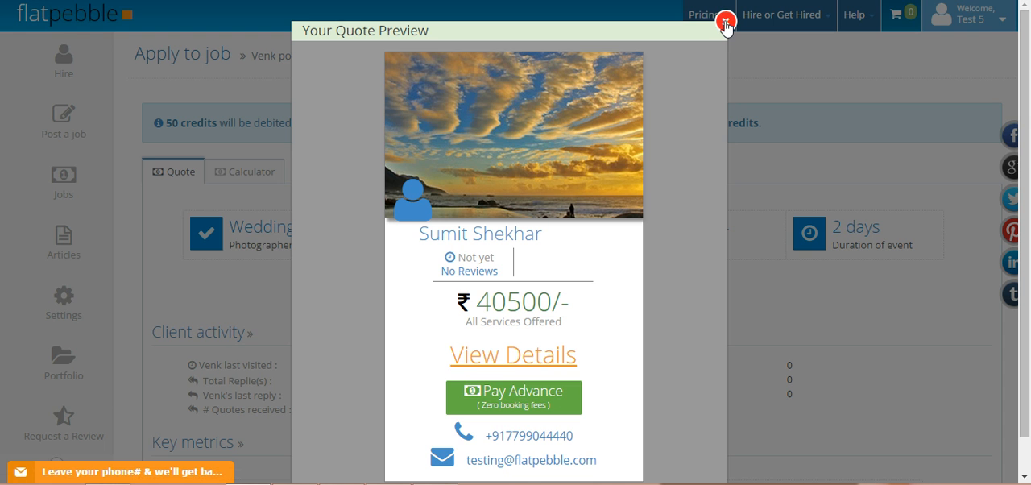
left_click(724, 24)
scroll(714, 201, "down", 15)
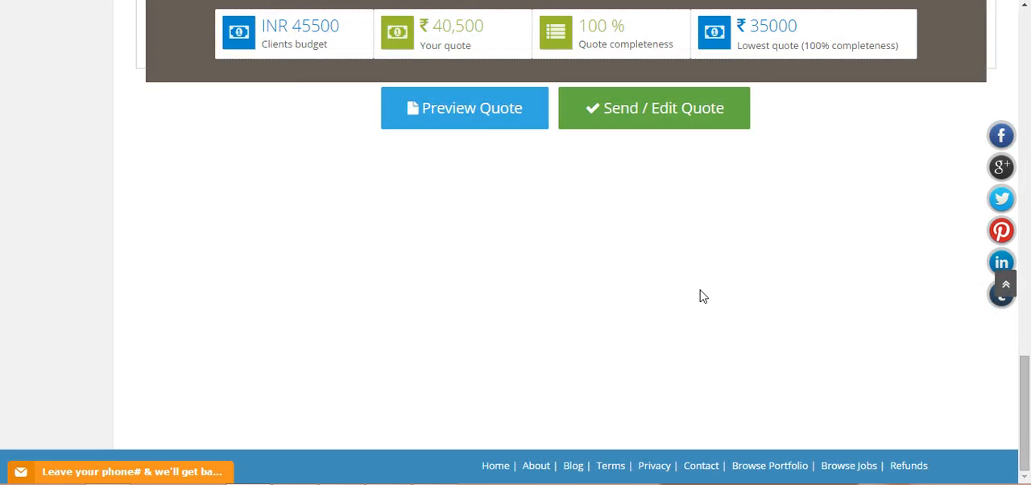
left_click(665, 116)
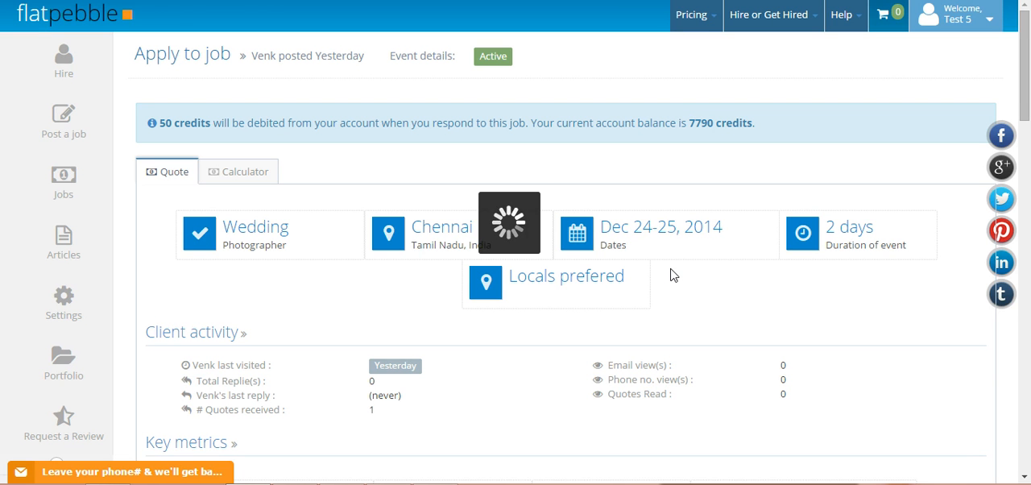